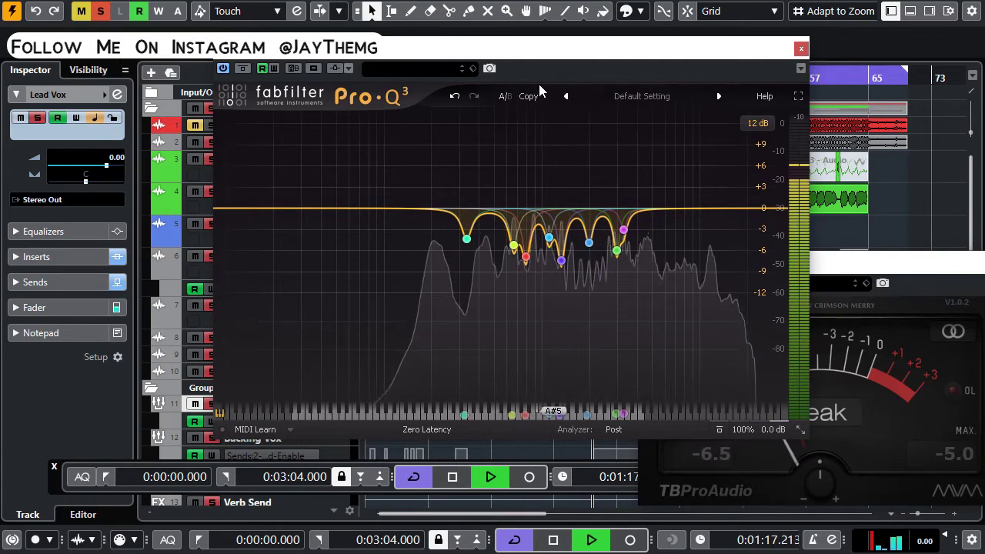
Shift the Pro-Q 3 window down to check the tracks, return it to the top, and stop playback.
drag(540, 50, 543, 157)
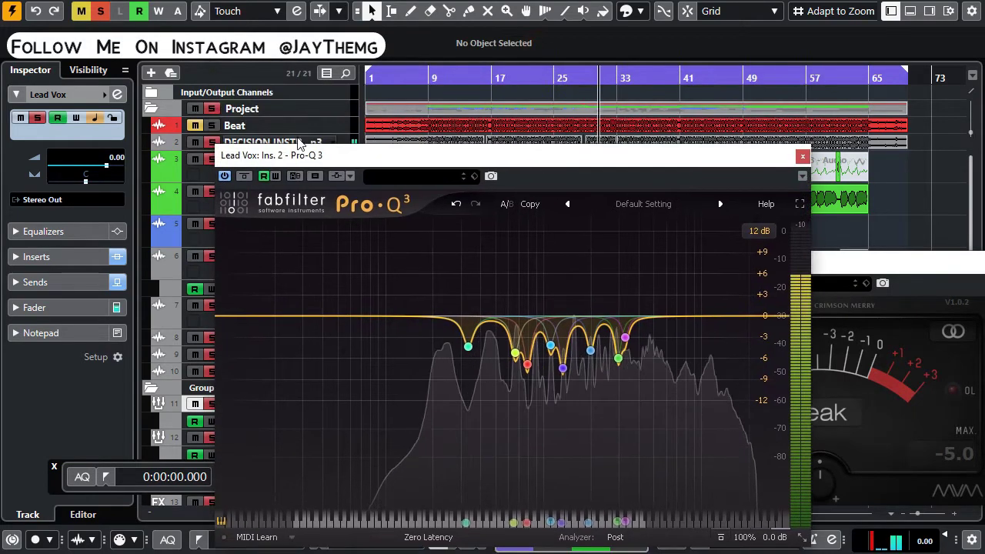
click(385, 154)
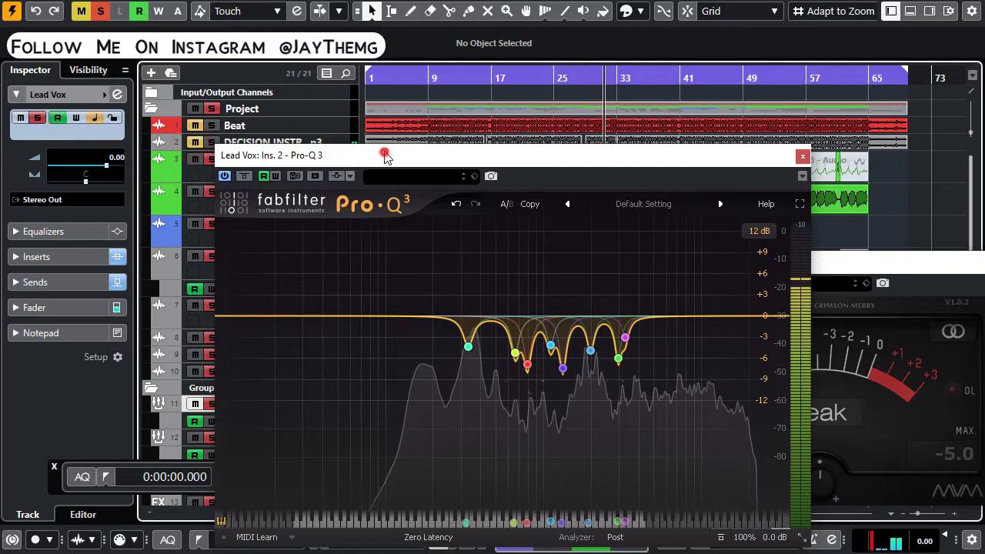
drag(385, 154, 363, 47)
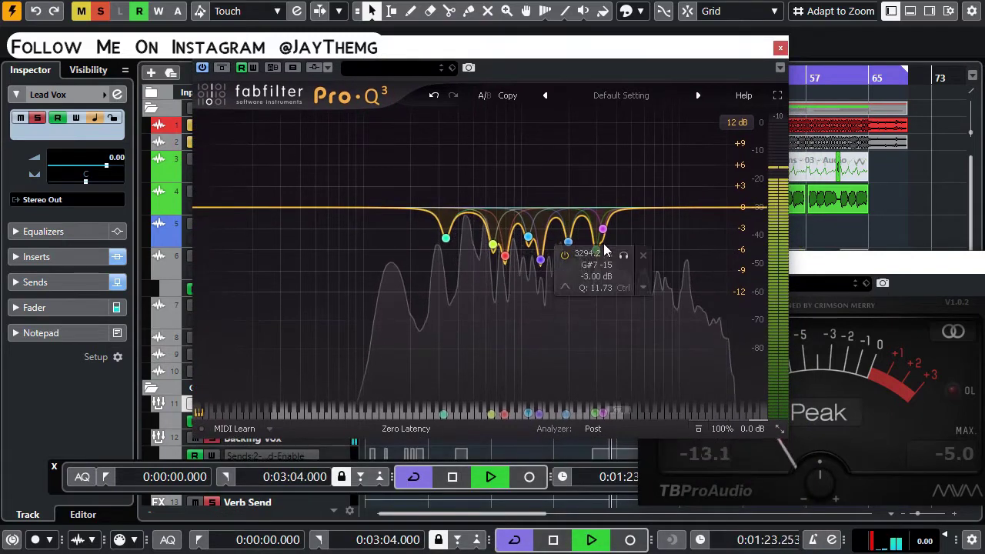
key(space)
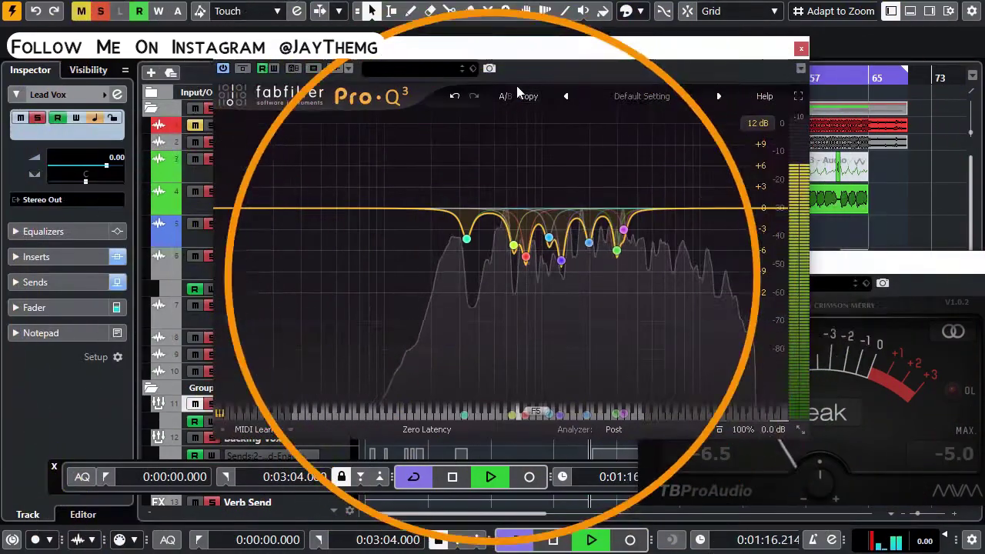
drag(540, 50, 546, 157)
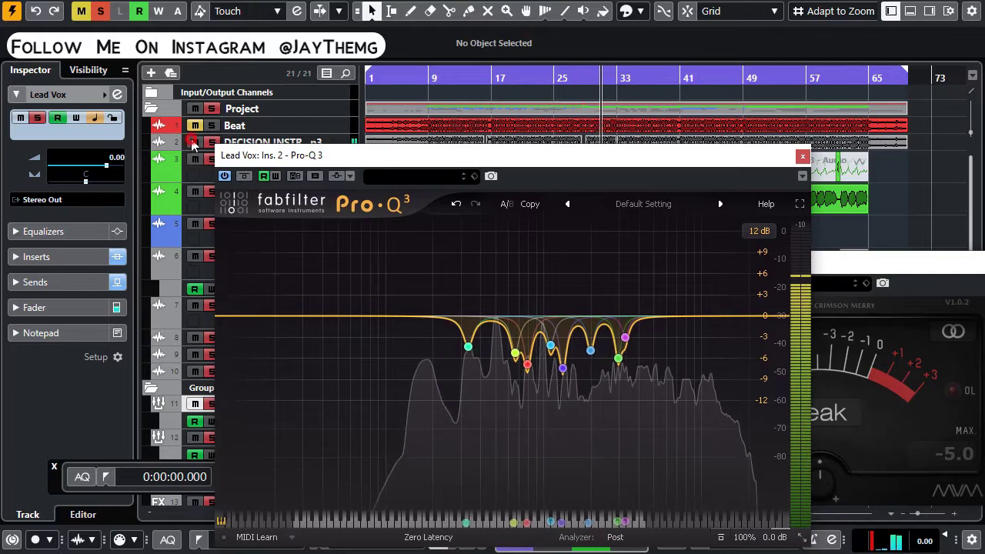
click(385, 153)
drag(385, 153, 362, 46)
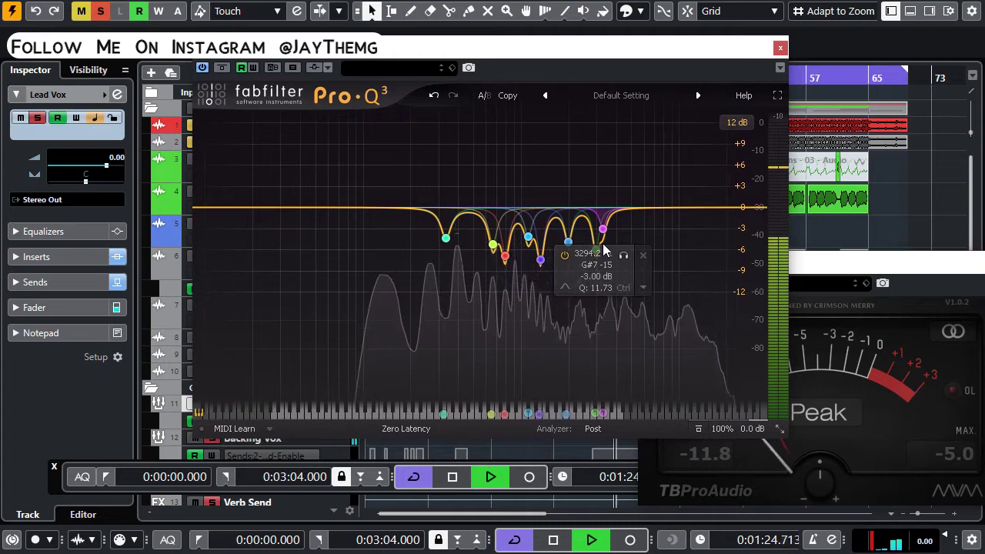
key(space)
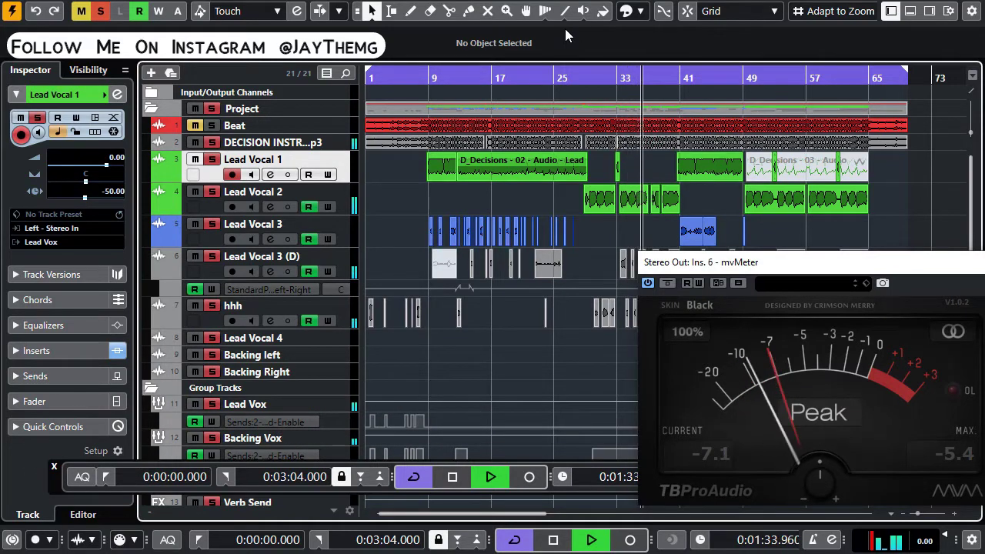
Stop playback, select the Lead Vox group track and open its channel settings.
key(space)
scroll(278, 330, down, 3)
click(277, 324)
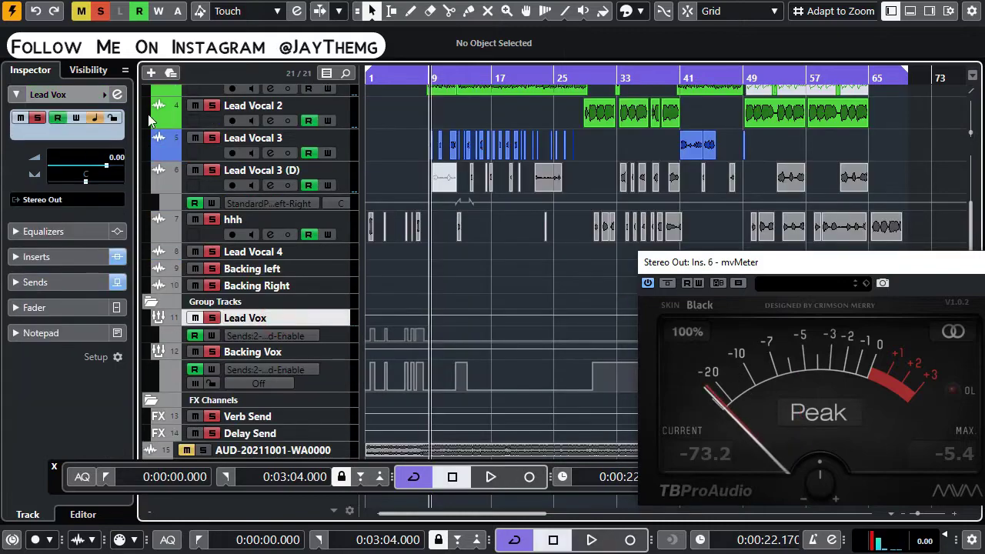
click(117, 94)
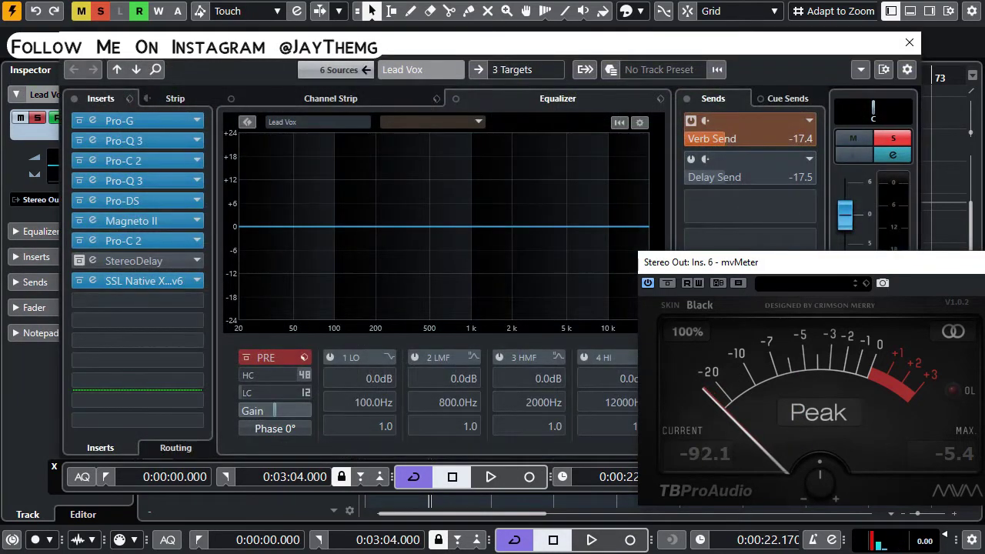
drag(538, 42, 571, 38)
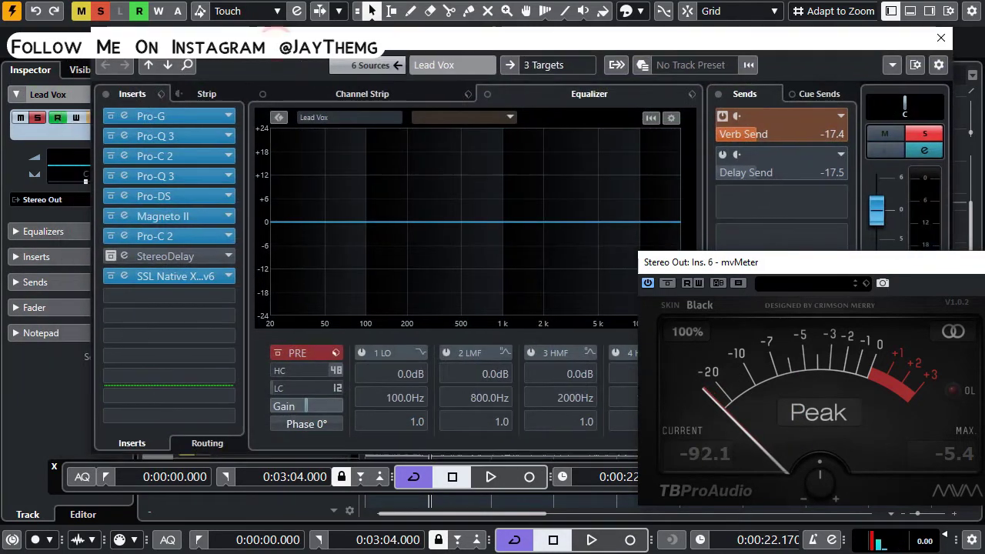
Load Pro-Q 3 into the second insert slot and position its editor.
click(227, 137)
click(166, 401)
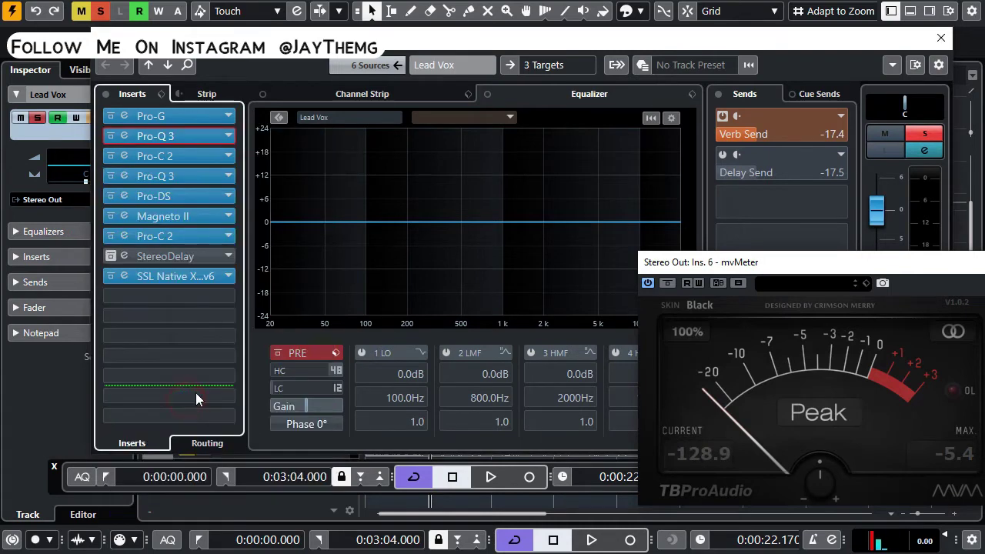
drag(487, 63, 509, 63)
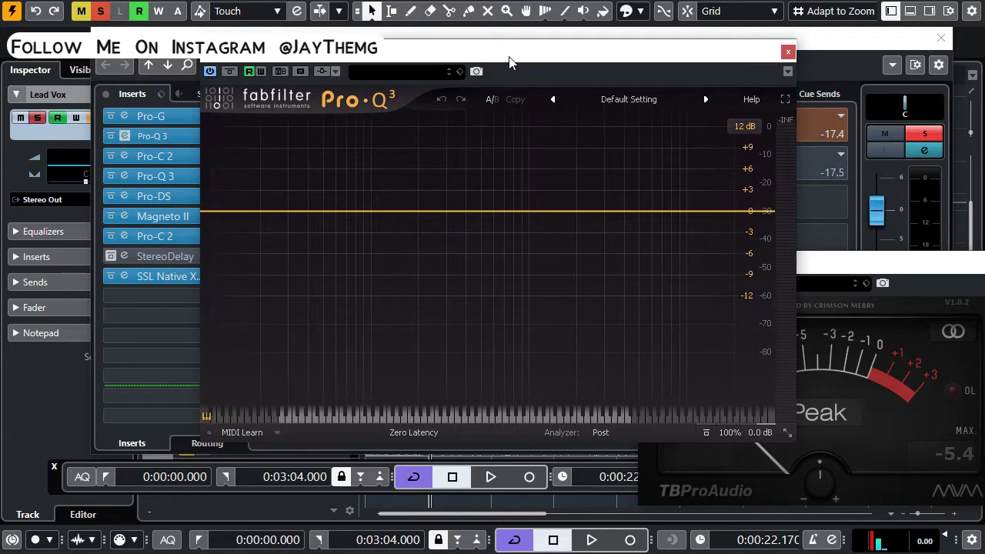
Close the Lead Vox channel settings window.
click(941, 41)
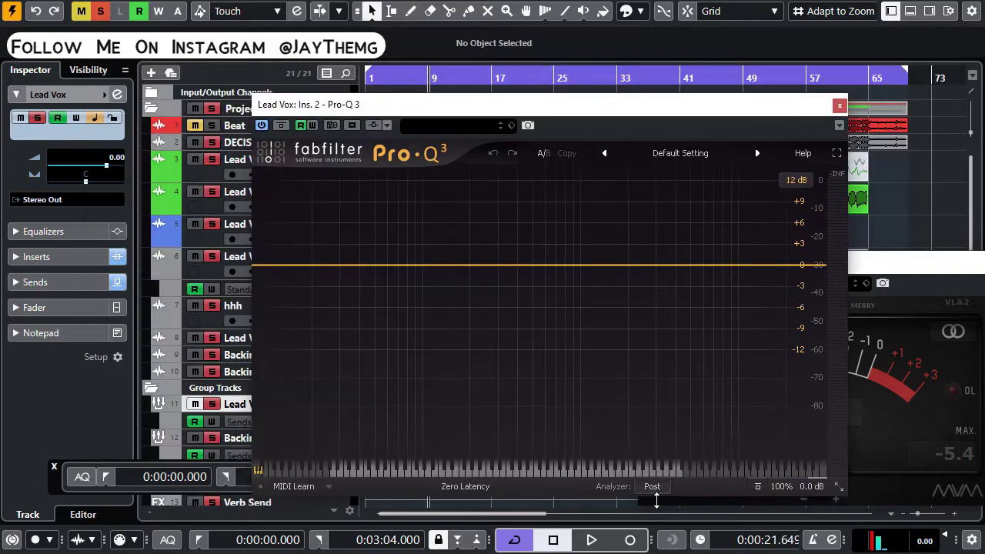
click(651, 488)
click(651, 488)
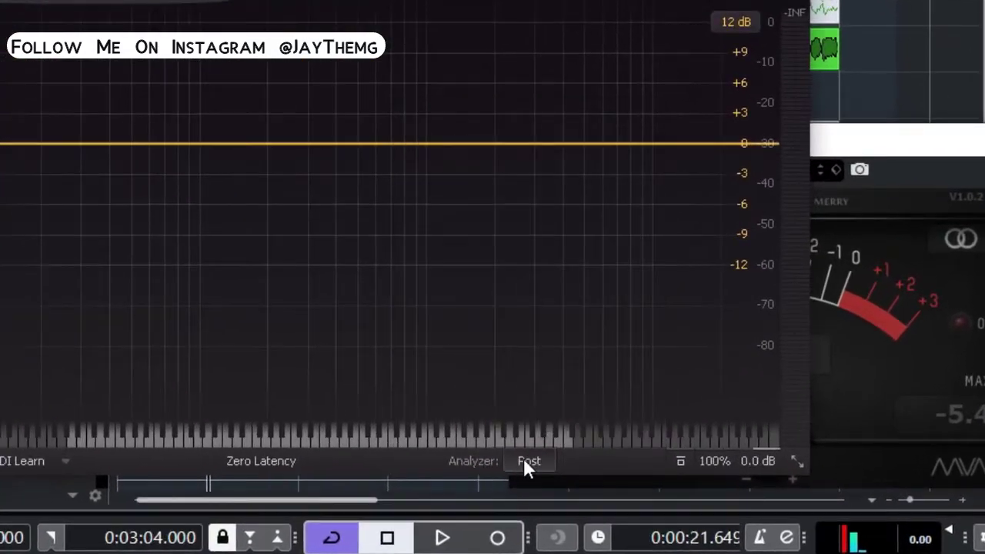
Keep Pro-Q 3's analyzer on Post-EQ, reposition the editor, and start playback.
click(528, 461)
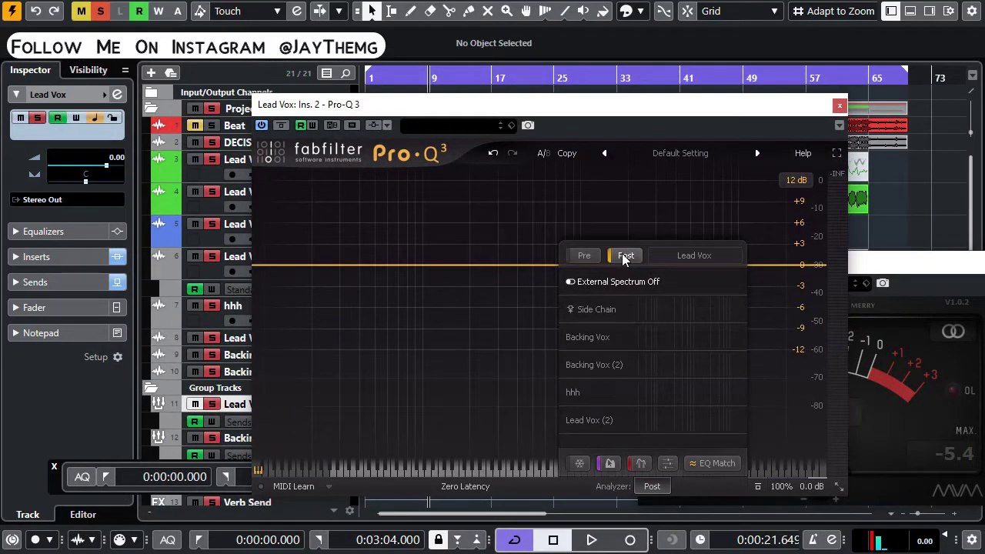
click(534, 227)
mouse_move(485, 107)
mouse_down()
mouse_move(511, 150)
mouse_move(497, 111)
mouse_up()
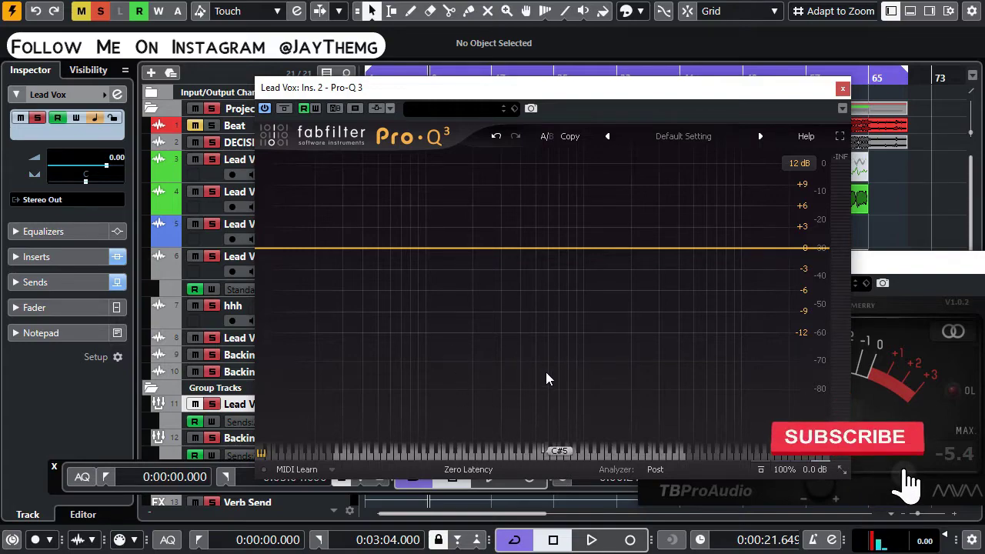
key(space)
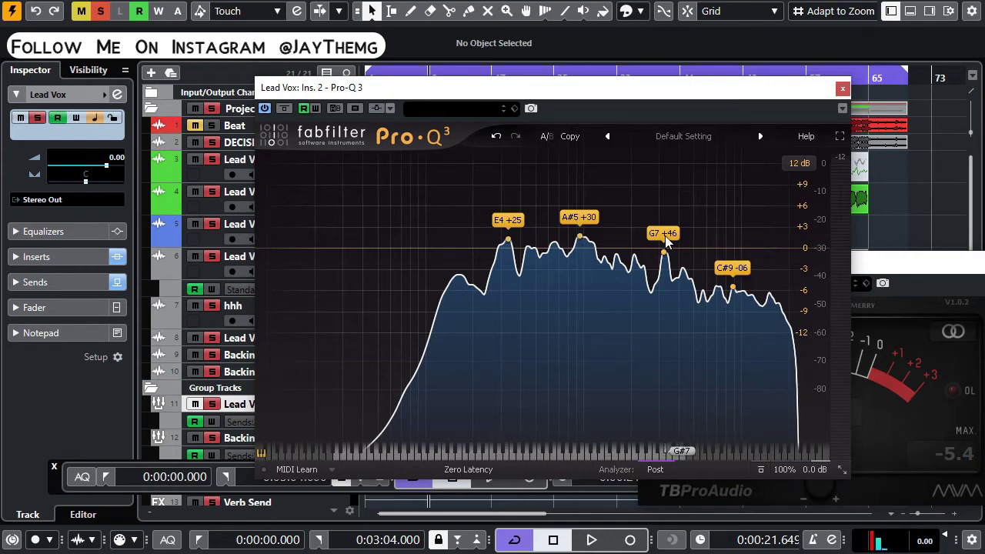
Move the Pro-Q 3 window up and left while the Lead Vox spectrum plays.
drag(579, 88, 537, 48)
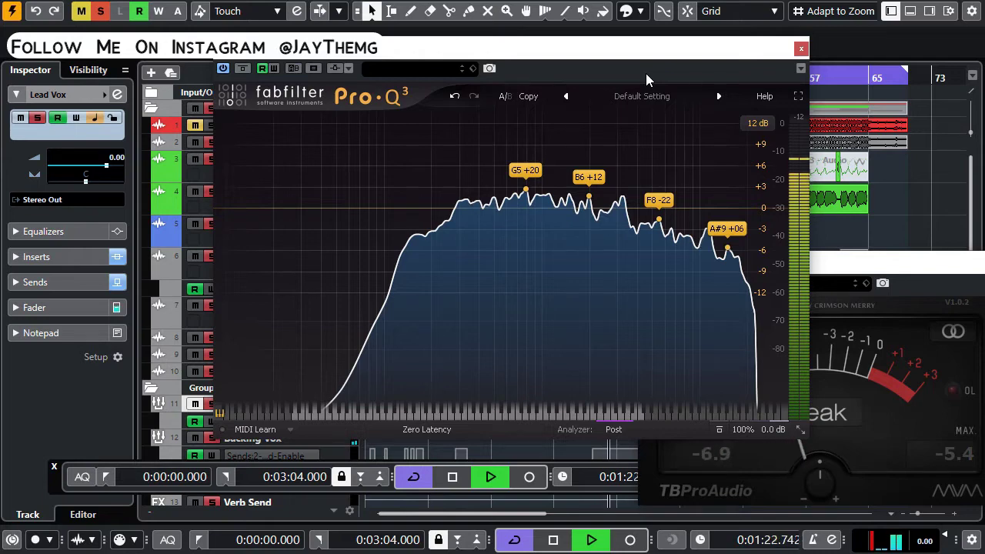
Stop playback and add narrow bell cuts on the F#7 and G#7 resonant peaks.
key(space)
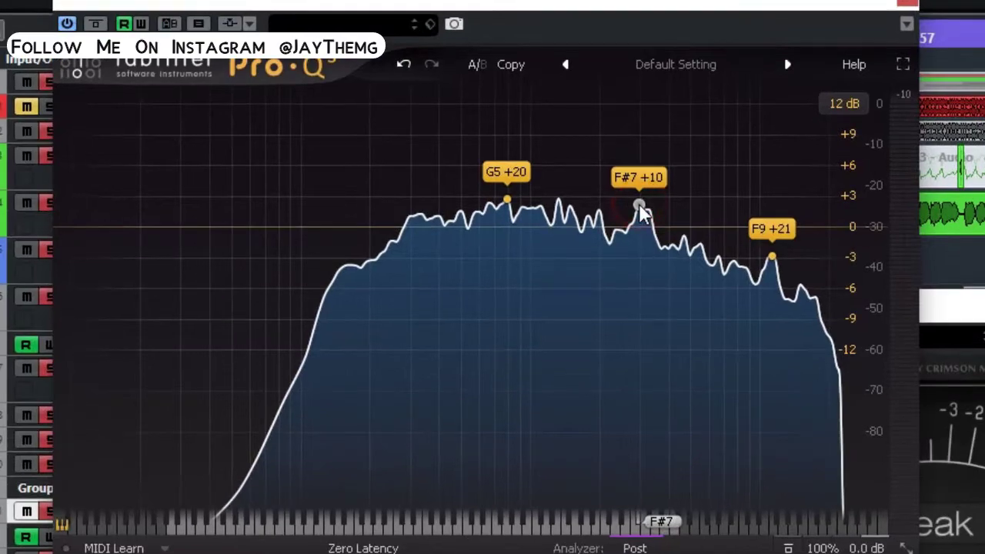
drag(639, 211, 666, 254)
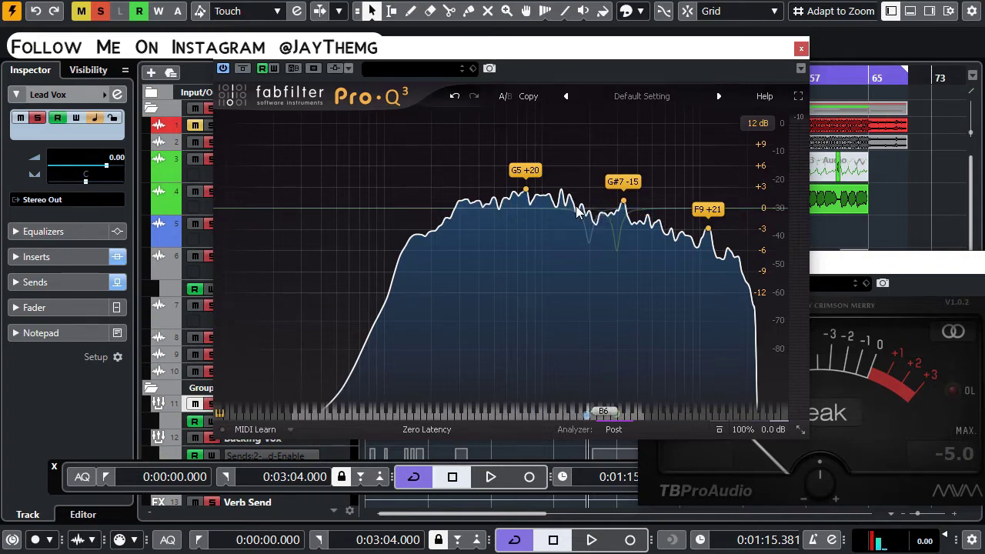
click(526, 206)
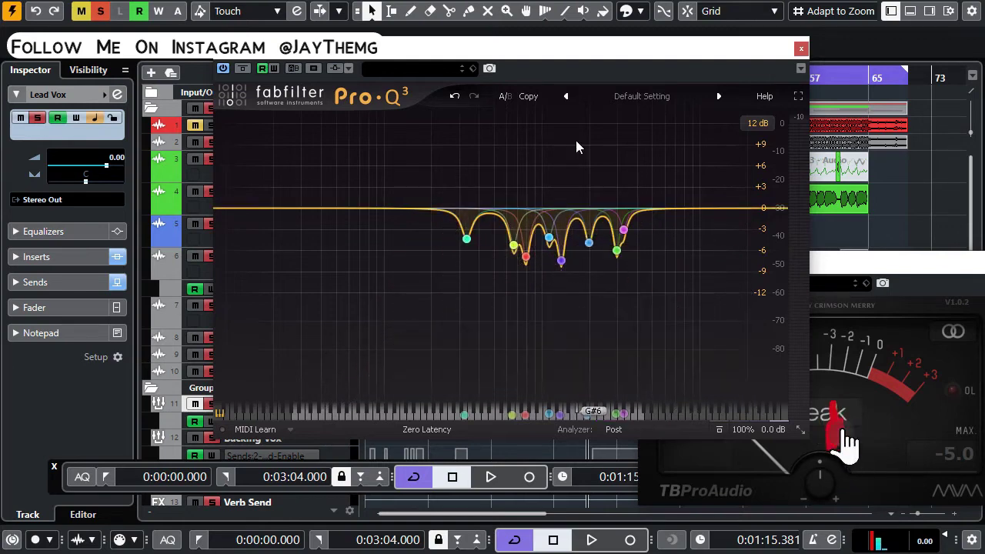
Play the song briefly, reposition Pro-Q 3, then solo the 1988.8 Hz band.
key(space)
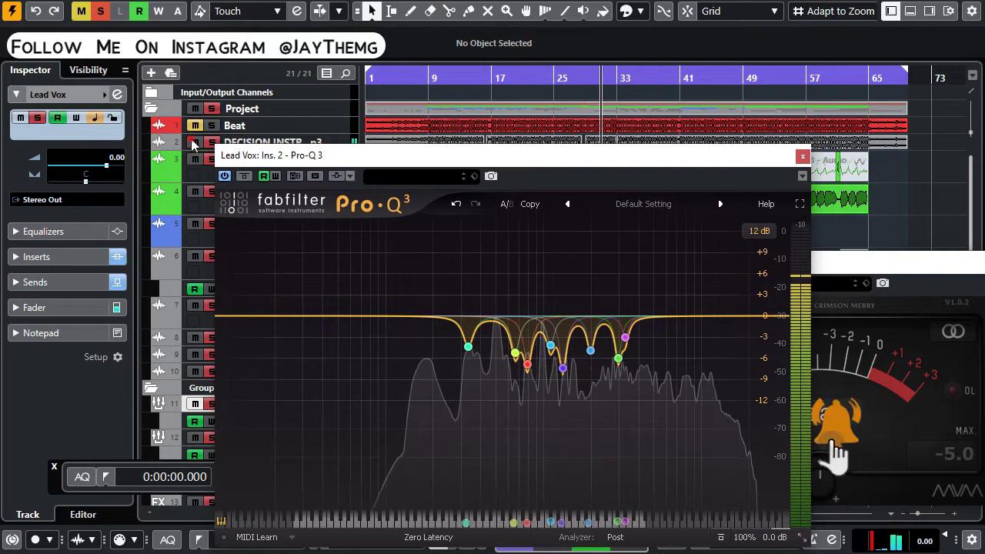
drag(366, 157, 344, 49)
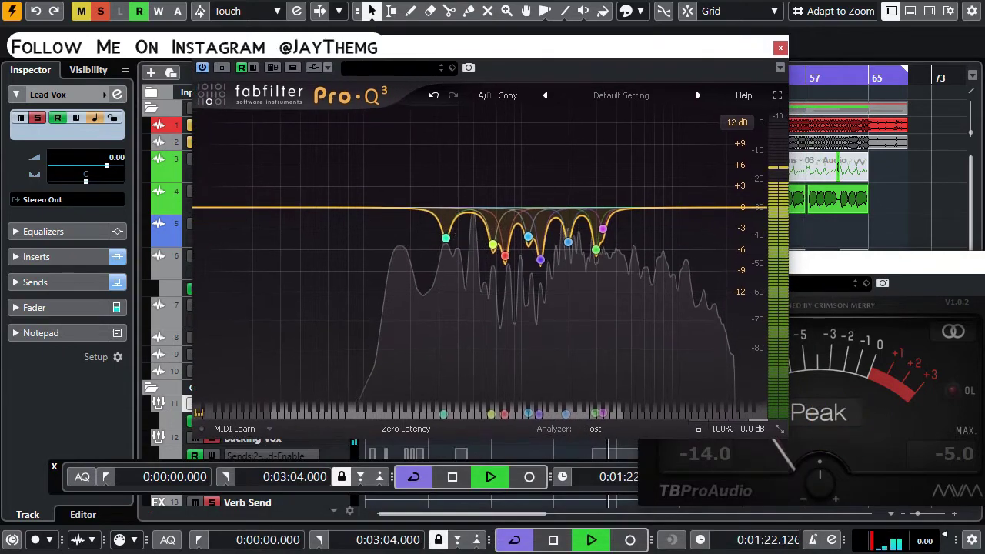
mouse_move(603, 245)
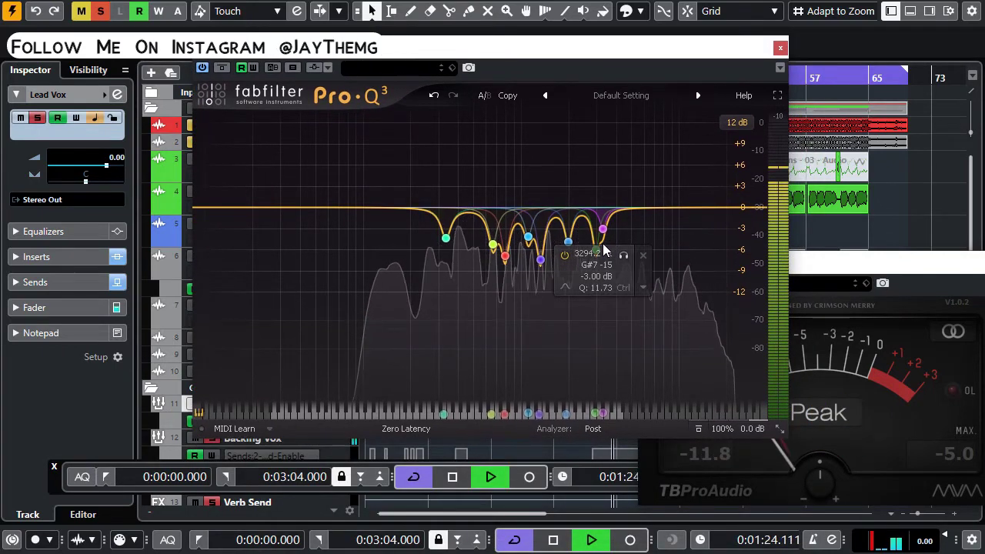
key(space)
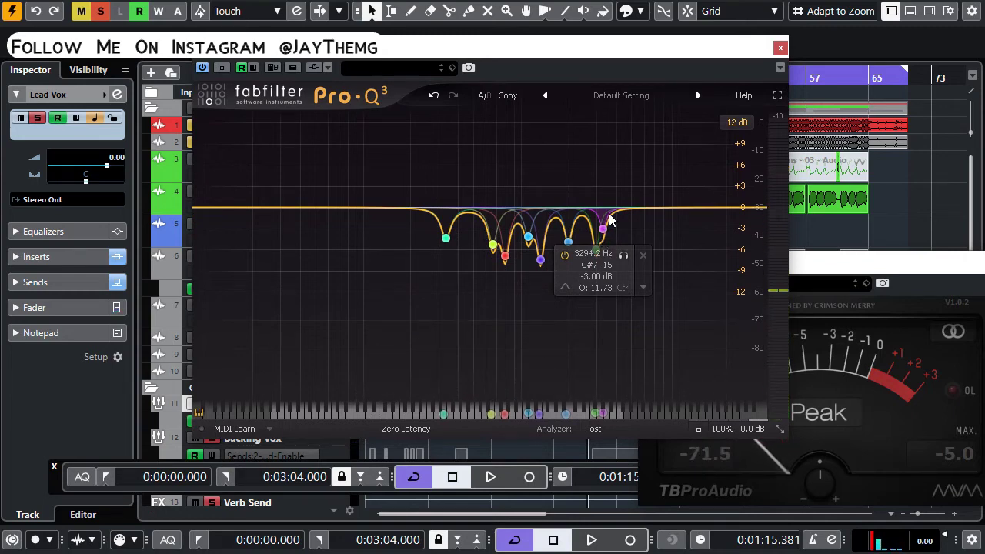
mouse_move(571, 231)
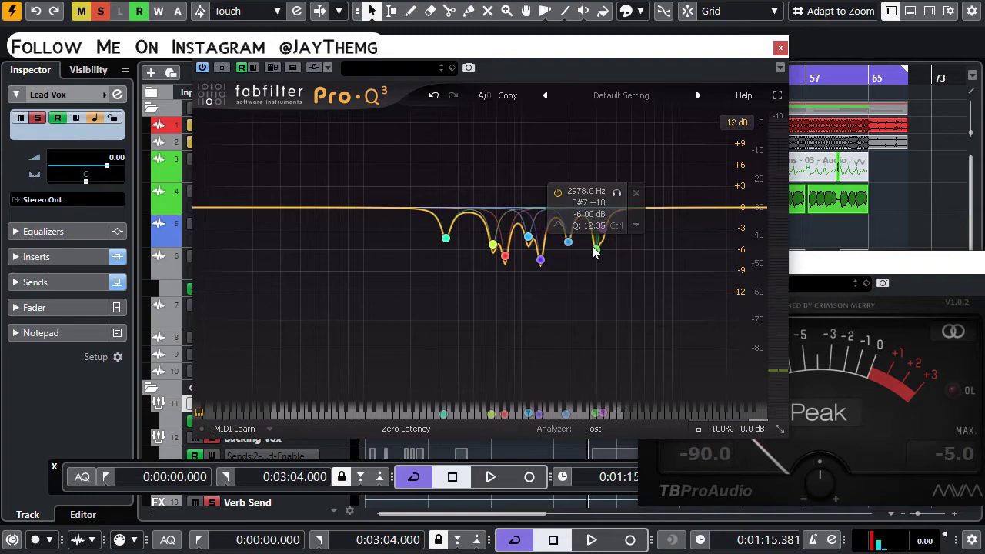
click(589, 186)
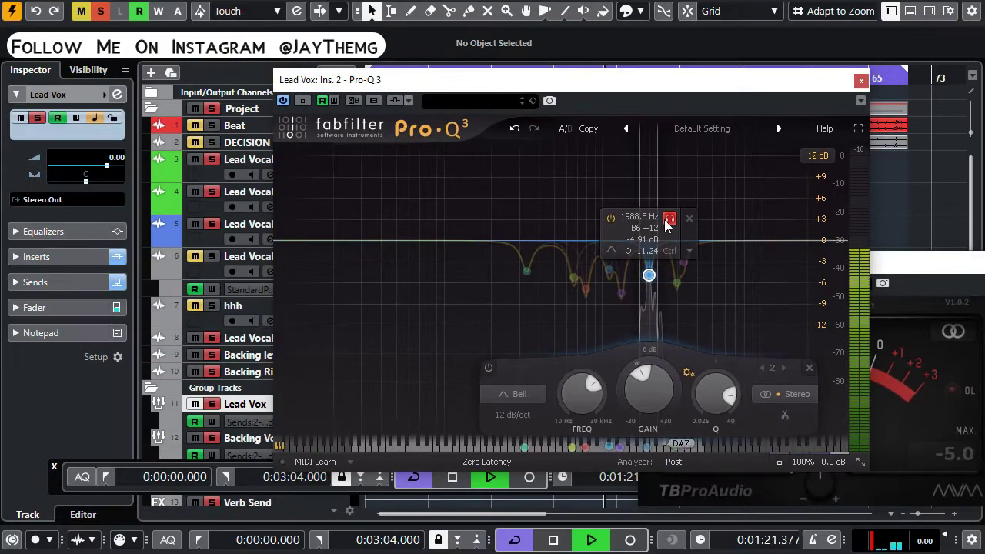
Sweep the soloed band toward 1328 Hz, audition the 334.41 Hz band, and nudge the window.
drag(664, 219, 589, 225)
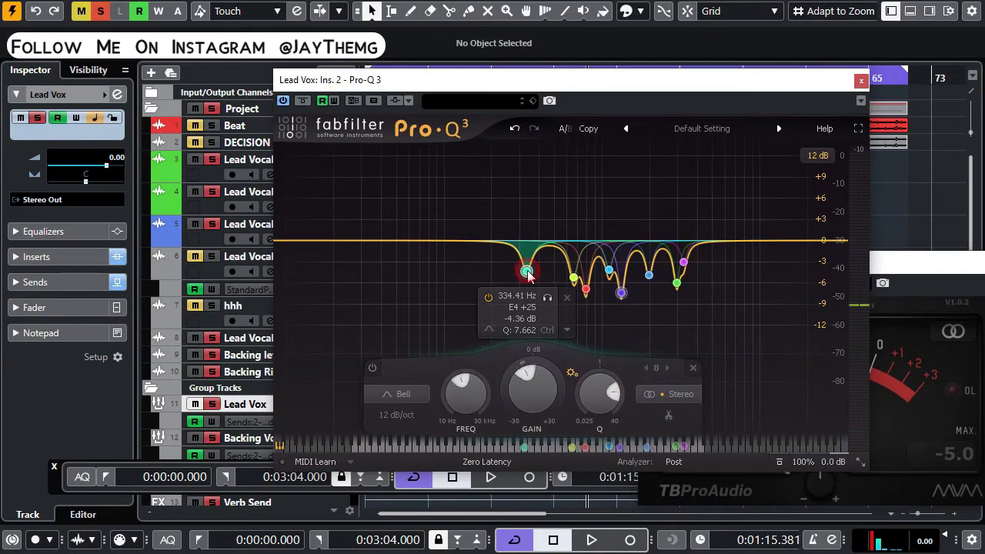
drag(547, 297, 566, 306)
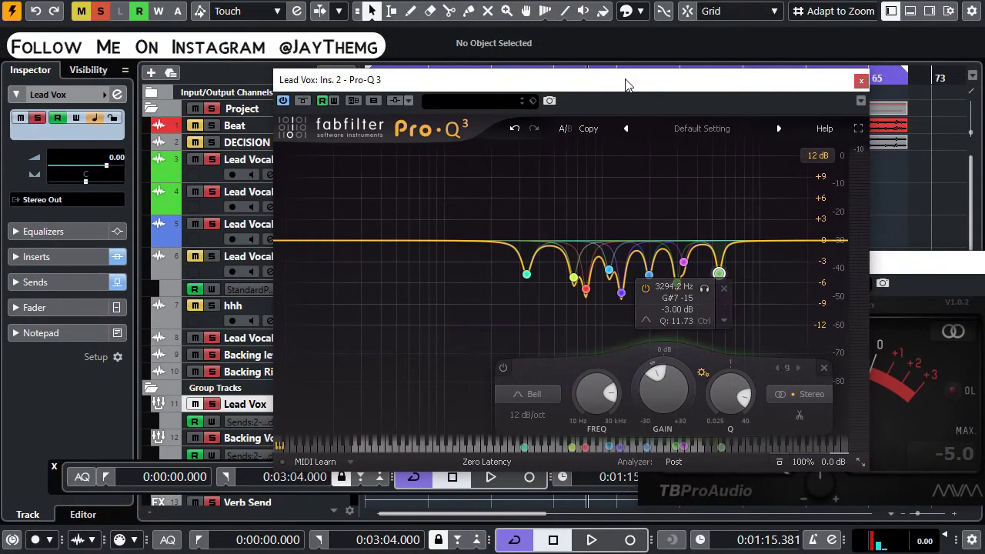
drag(578, 89, 583, 78)
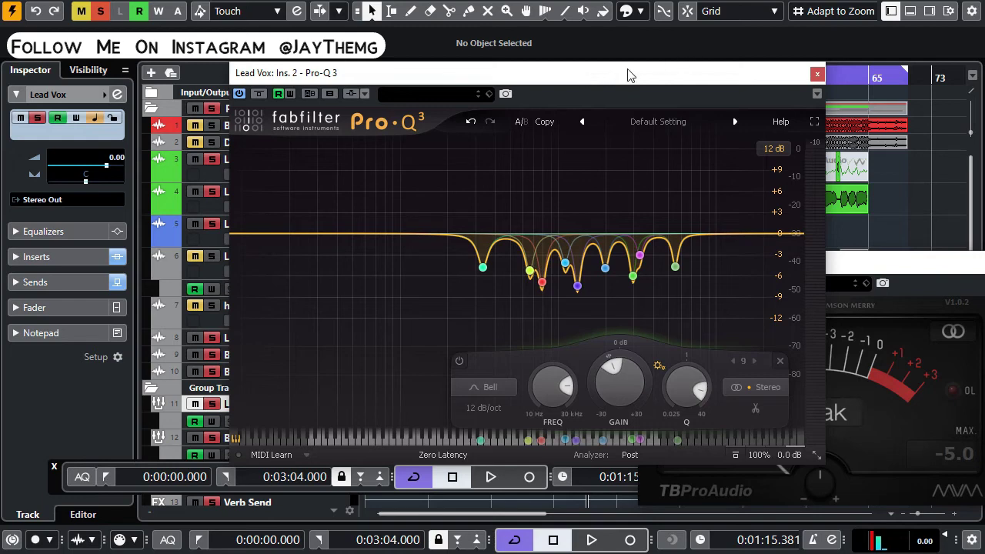
drag(631, 73, 655, 87)
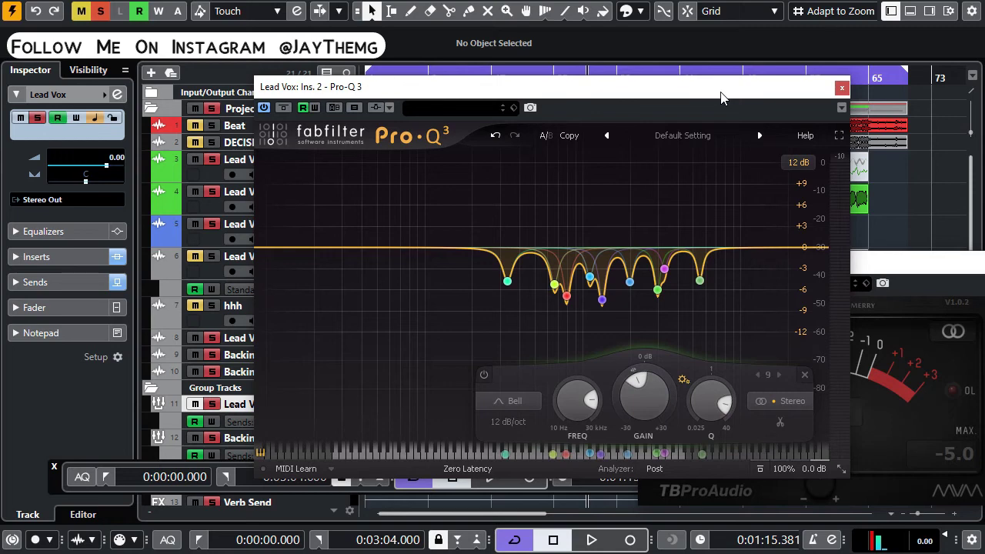